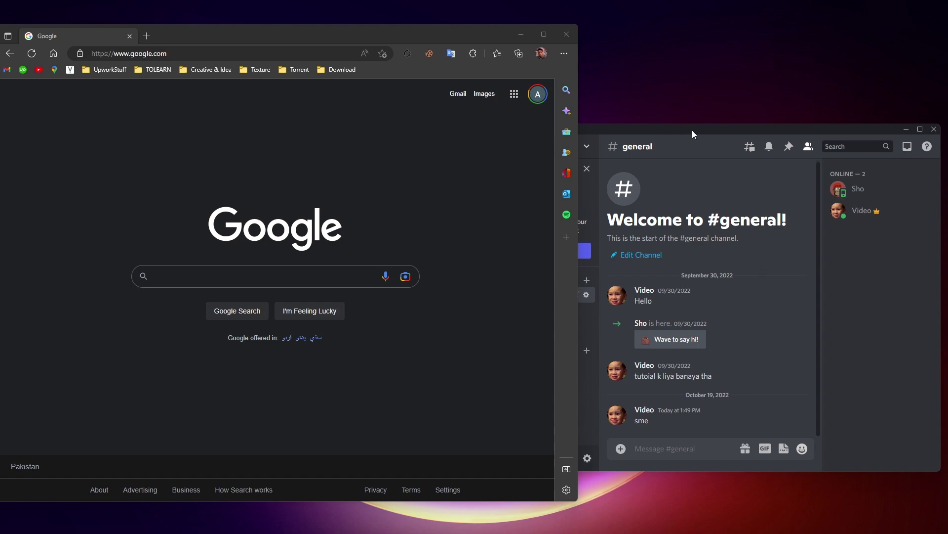
Step: Drag the Discord window left so it overlaps the Edge window showing Google
left_click_drag(692, 131, 606, 122)
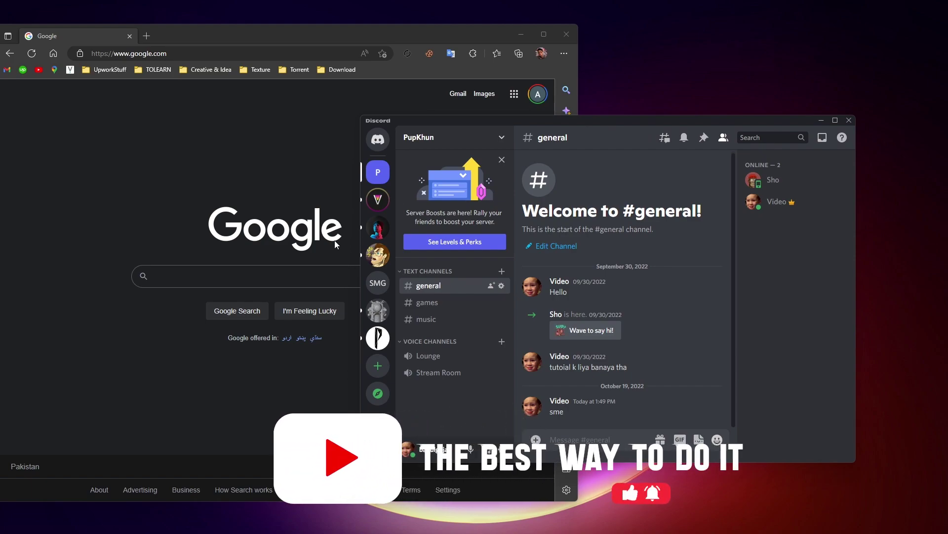
Step: Search Google for 'better discord' using the autocomplete suggestion
left_click(332, 273)
type("Do")
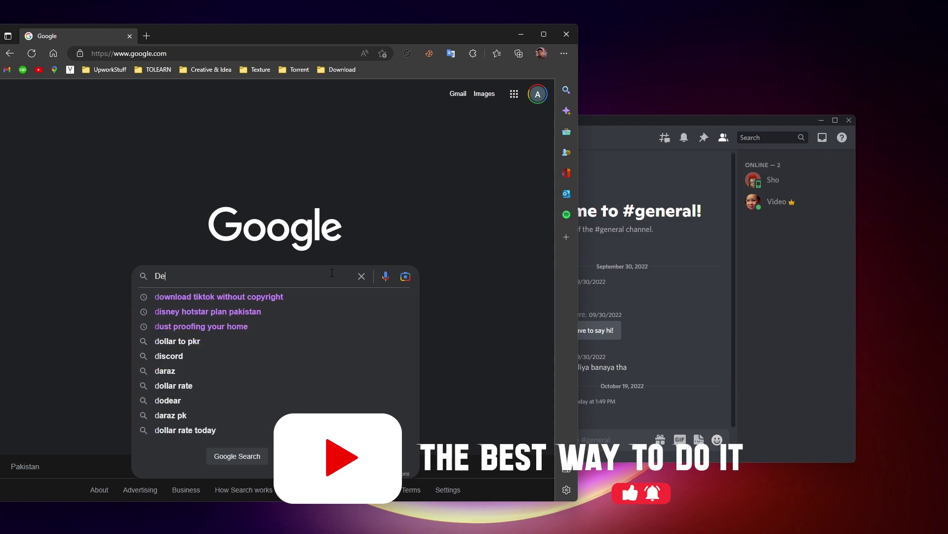
key("BackSpace")
key("BackSpace")
type("n")
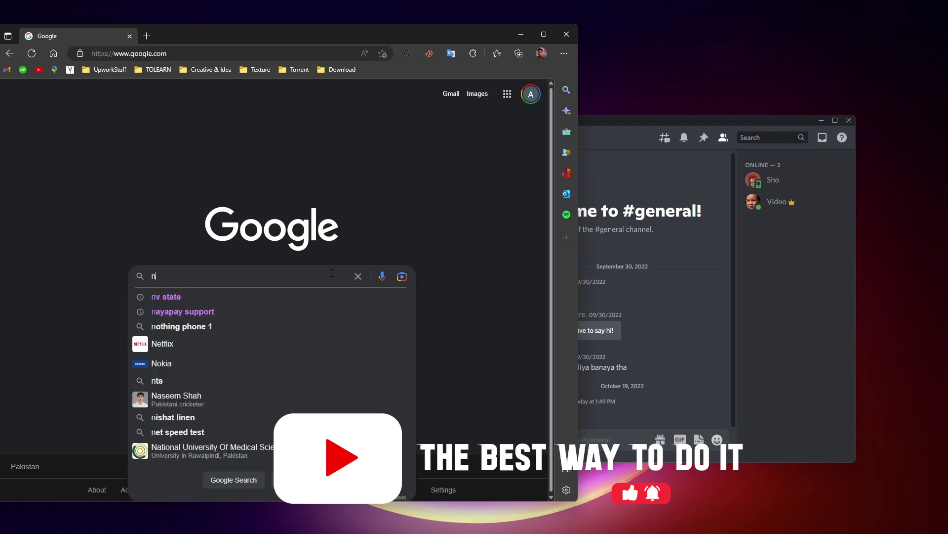
key("BackSpace")
type("b")
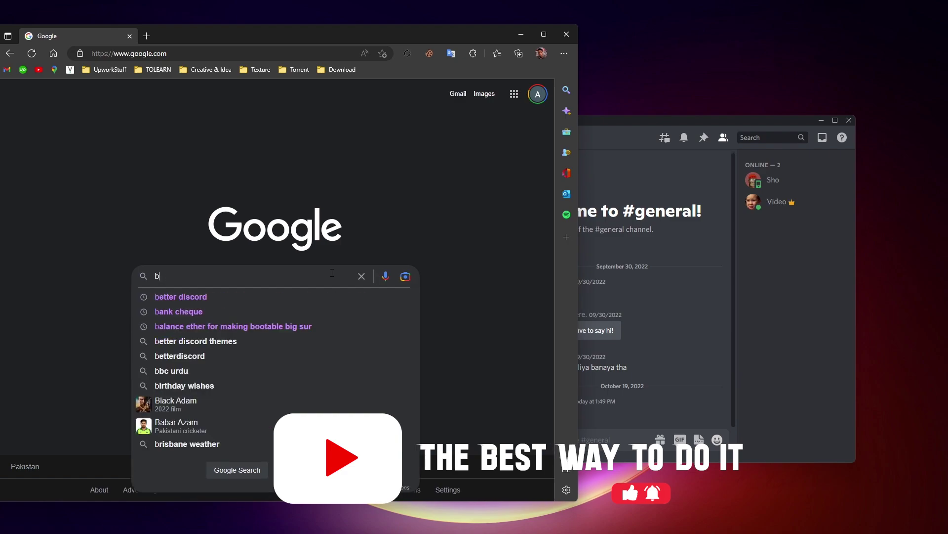
type("tc")
key("BackSpace")
key("BackSpace")
type("e")
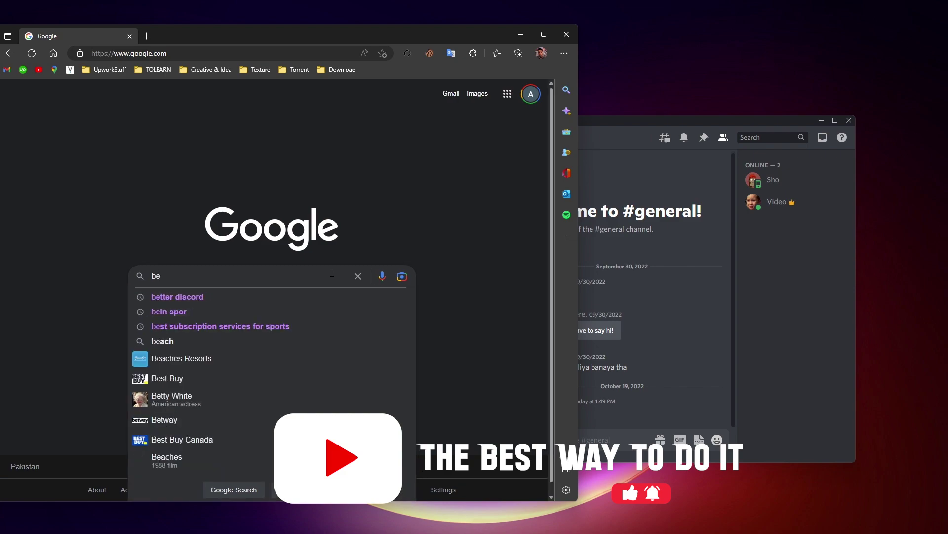
type("tt")
key("Down")
key("Return")
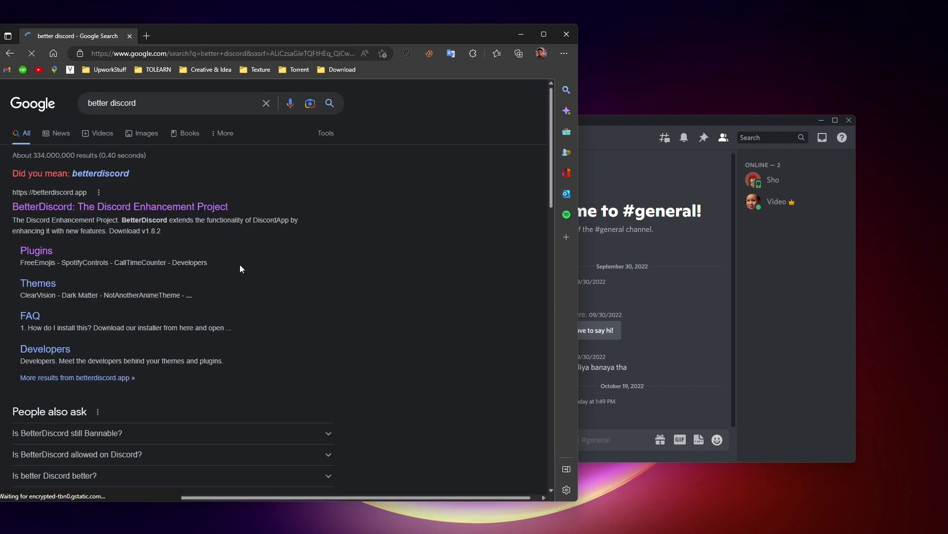
Step: Open the BetterDiscord result in a new tab and switch to it
right_click(156, 217)
left_click(159, 219)
left_click(168, 36)
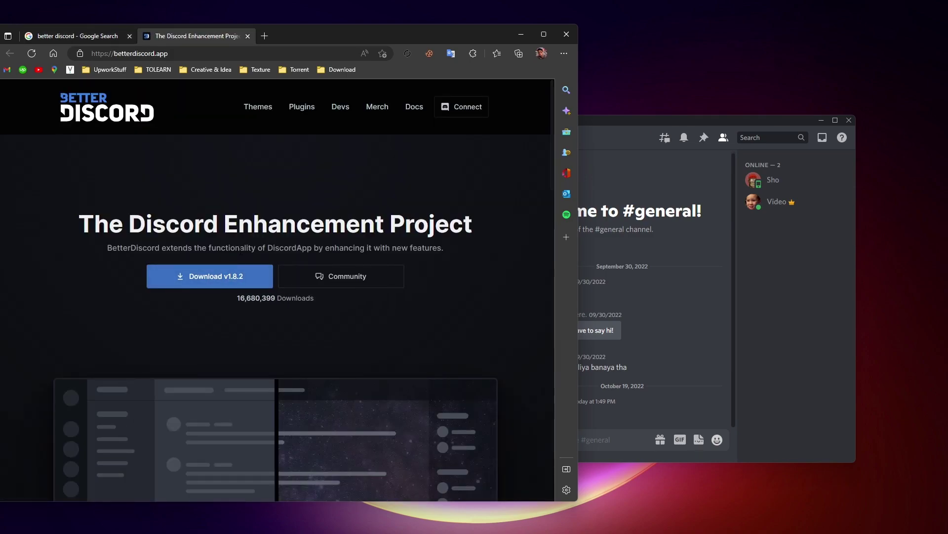
Step: In Discord's User Settings, go to the BetterDiscord Plugins page, which has no plugins yet
left_click(778, 299)
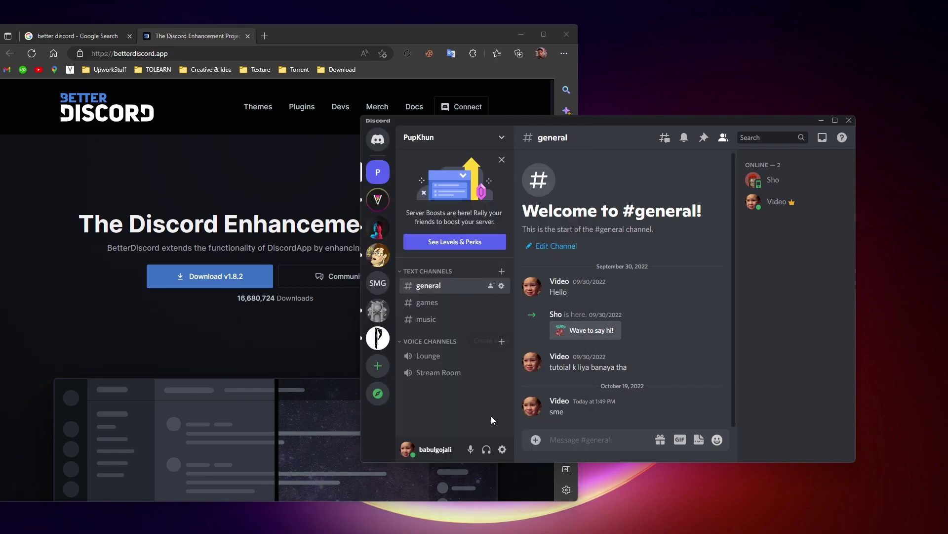
left_click(504, 447)
scroll(410, 318, "down", 10)
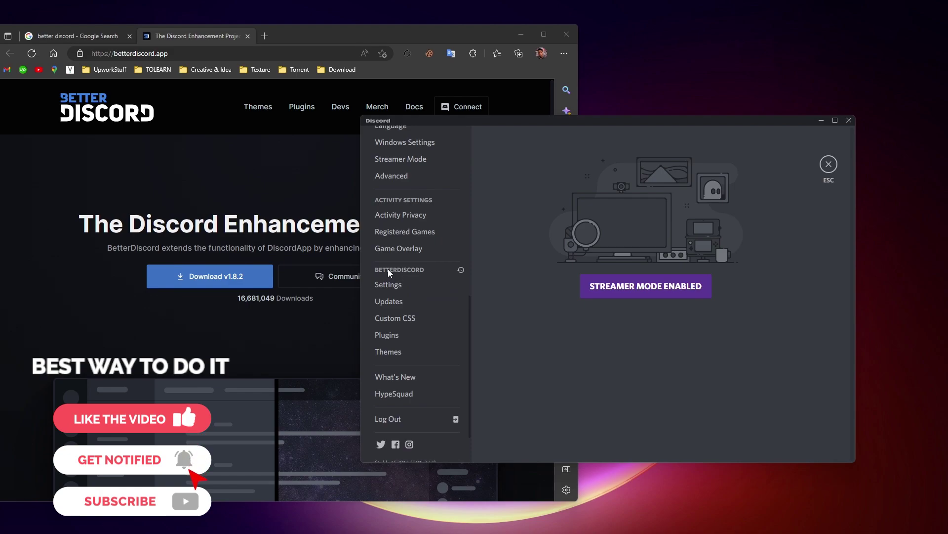
left_click(395, 334)
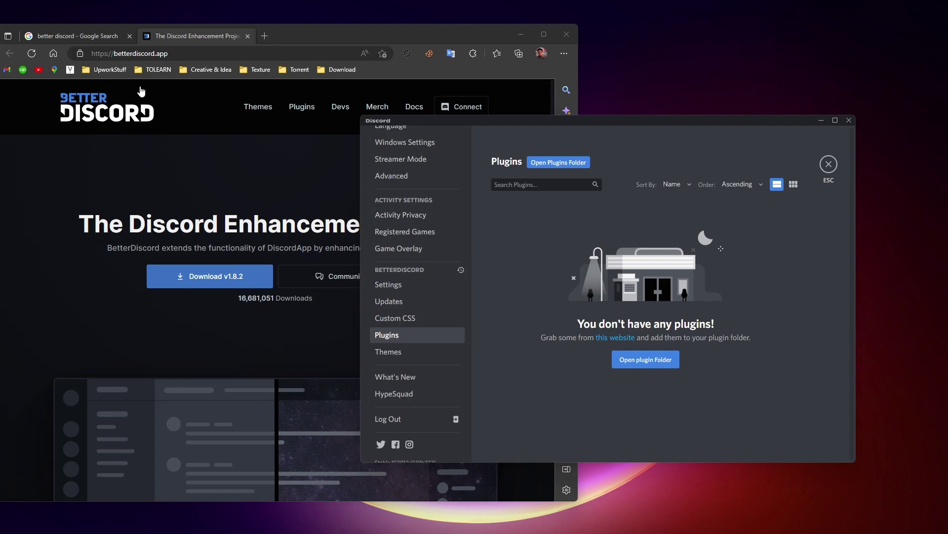
Step: Back on the Google tab, replace the query with 'lighty's better discord' and search
left_click(79, 36)
left_click(186, 111)
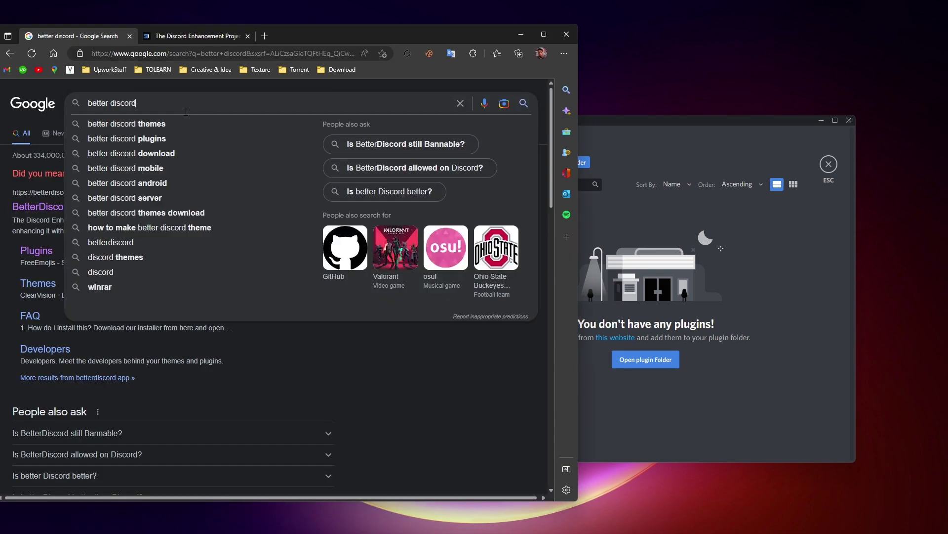
key("ctrl+a")
type("lighty")
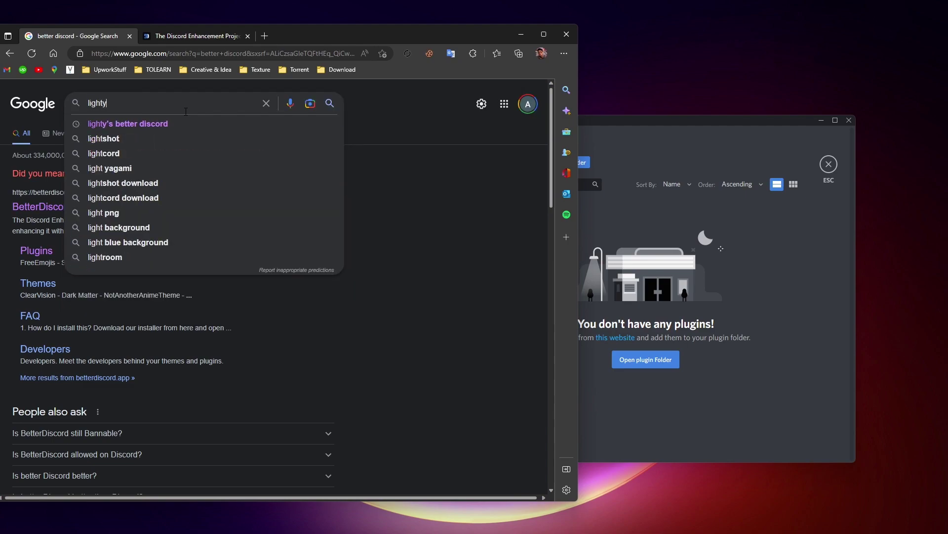
key("Down")
key("Return")
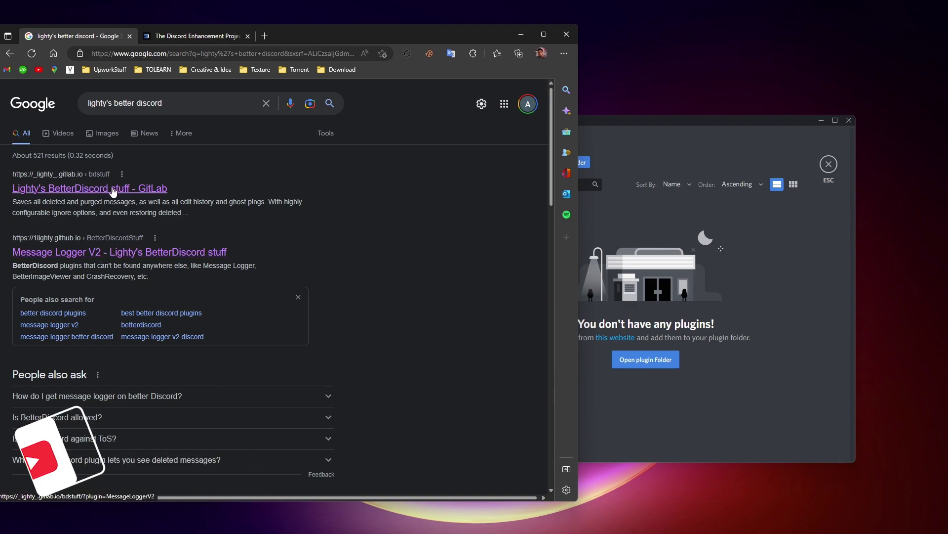
Step: From Lighty's plugin site, download and keep MessageLoggerV2.plugin.js, then return to the plugin grid
left_click(127, 257)
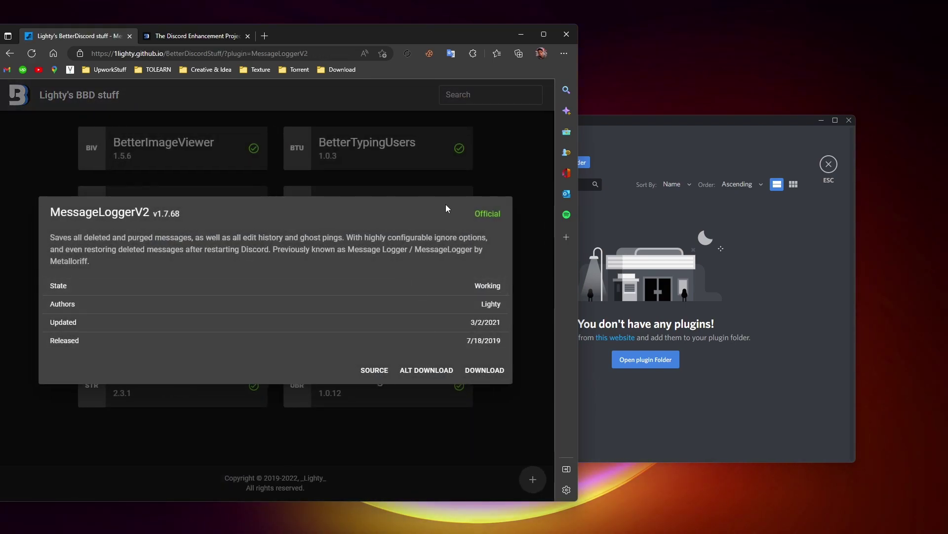
left_click(498, 174)
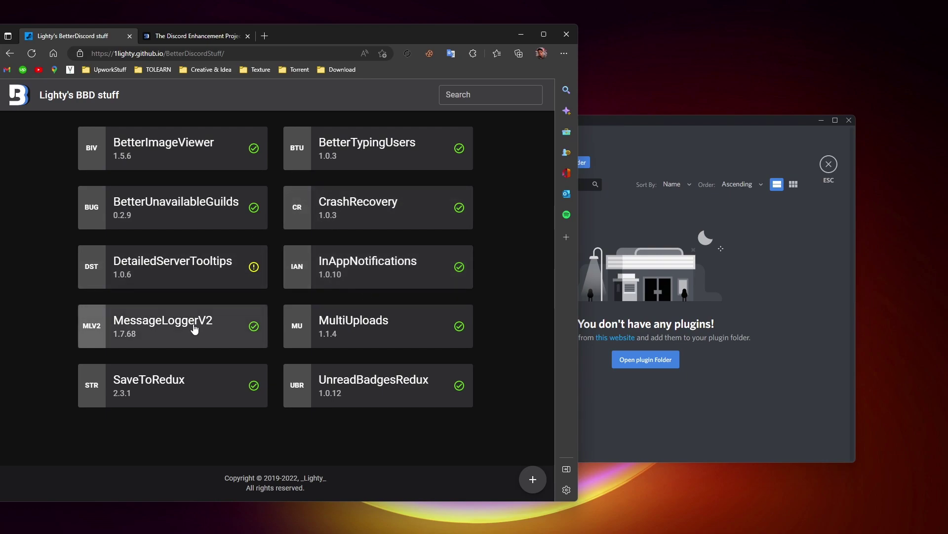
mouse_move(253, 330)
left_click(186, 333)
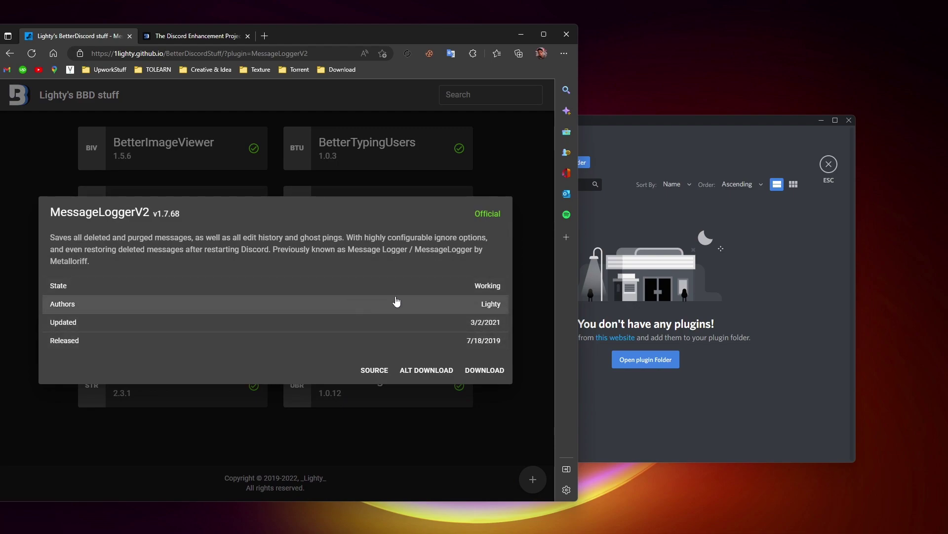
left_click(494, 379)
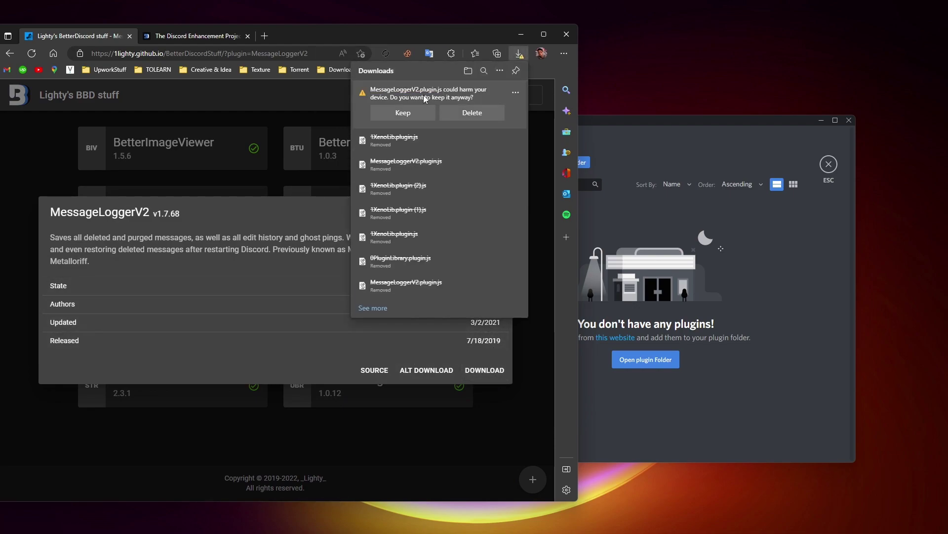
left_click(403, 113)
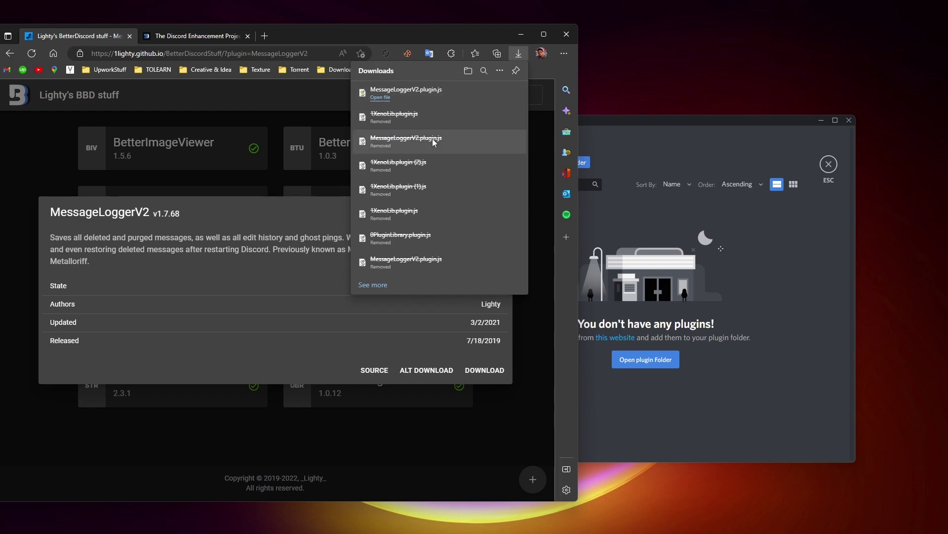
left_click(444, 428)
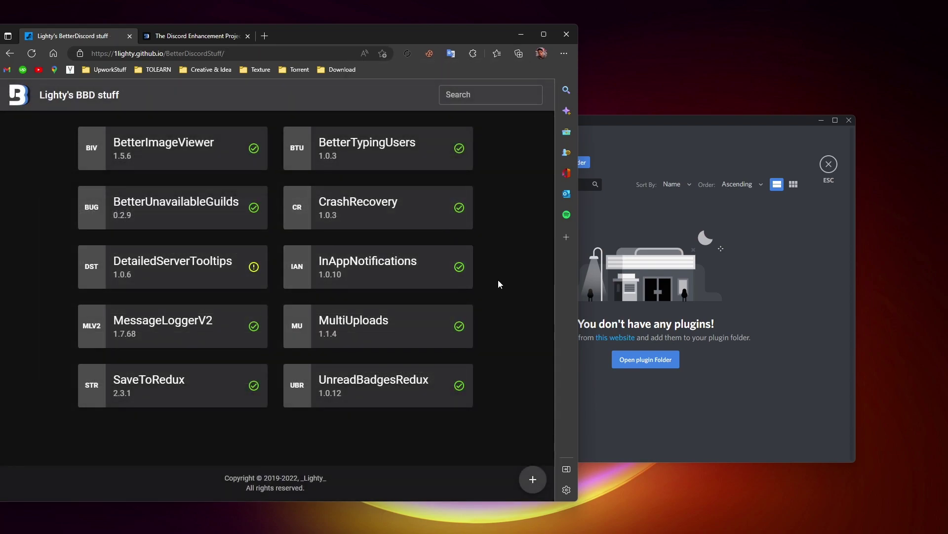
Step: Open the BetterDiscord plugins folder and drag MessageLoggerV2.plugin.js into it from Edge's downloads
left_click_drag(619, 122, 668, 114)
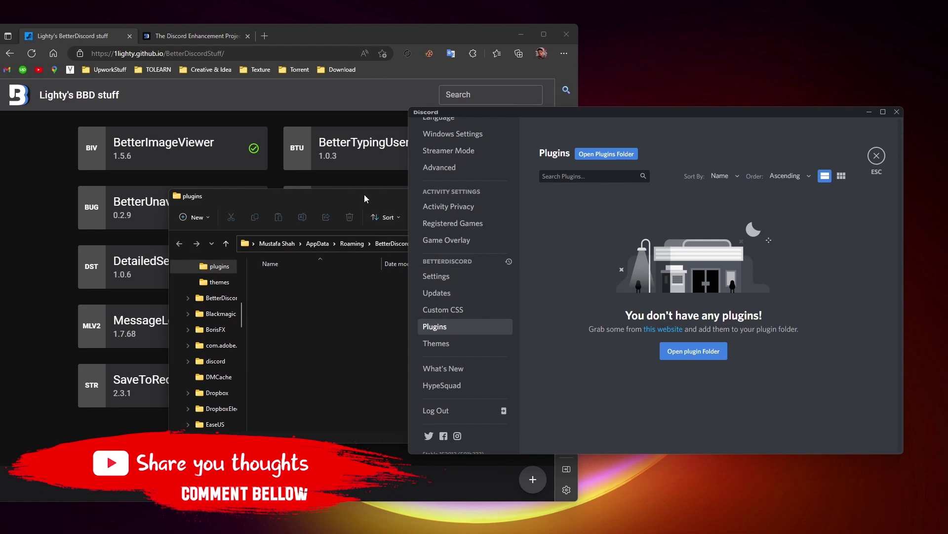
left_click_drag(363, 195, 643, 186)
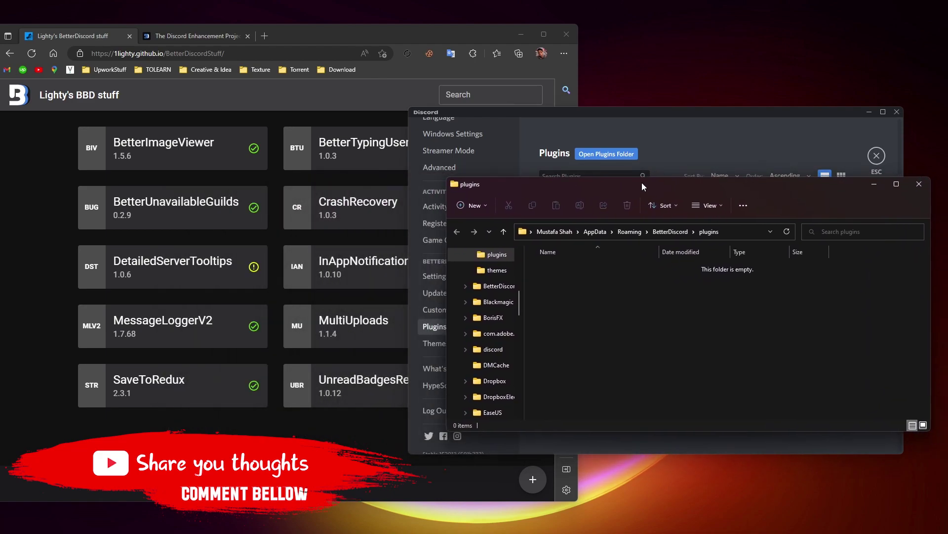
left_click(452, 40)
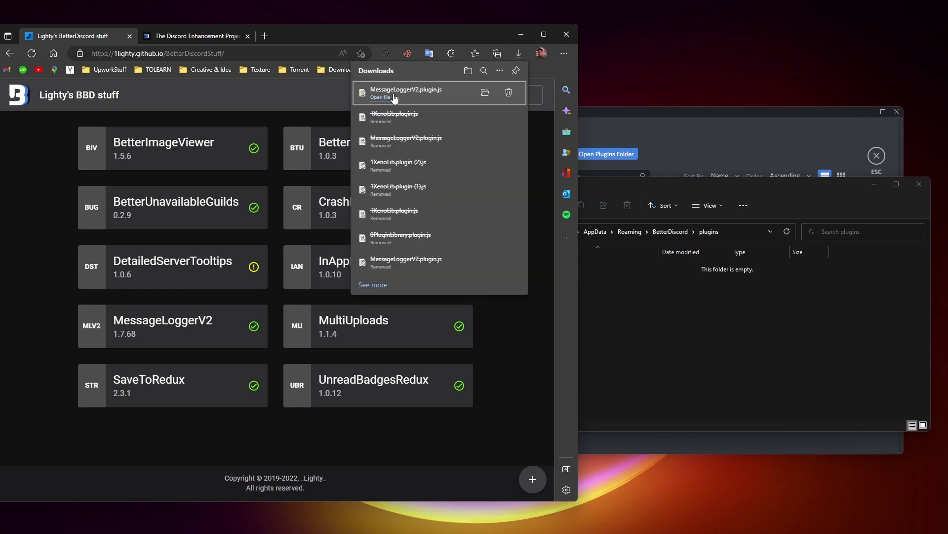
left_click_drag(392, 93, 669, 335)
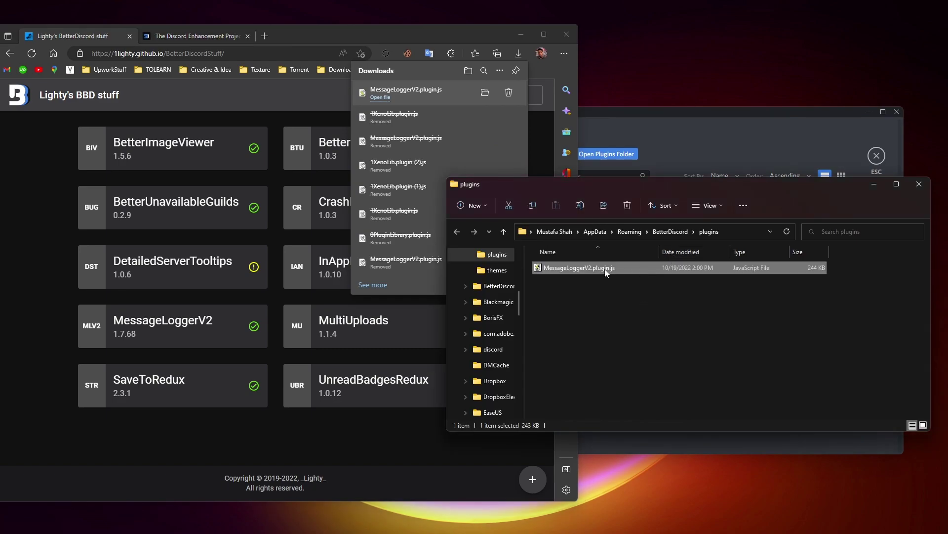
Step: Move the plugins folder aside and switch on MessageLoggerV2 in Discord's Plugins list
left_click_drag(657, 185, 367, 177)
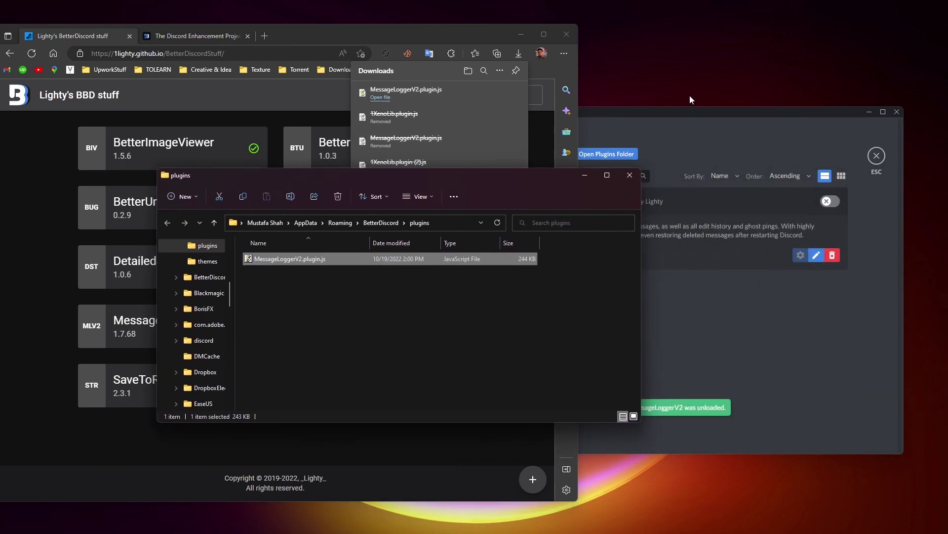
left_click_drag(677, 111, 614, 110)
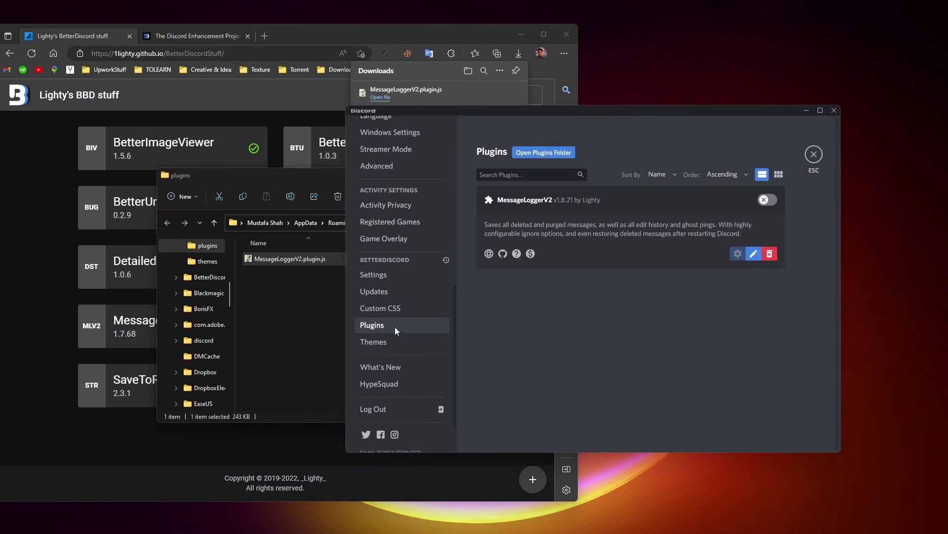
left_click_drag(277, 177, 179, 176)
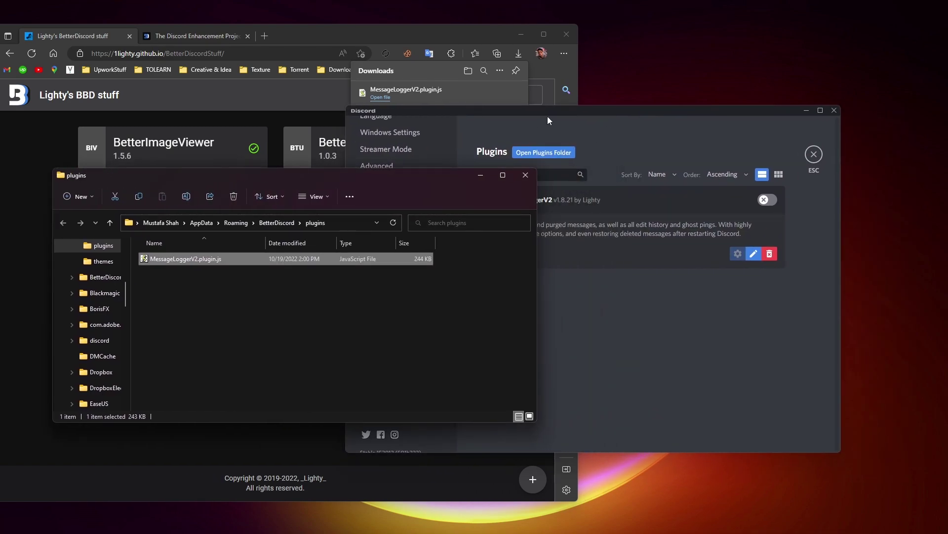
left_click(547, 116)
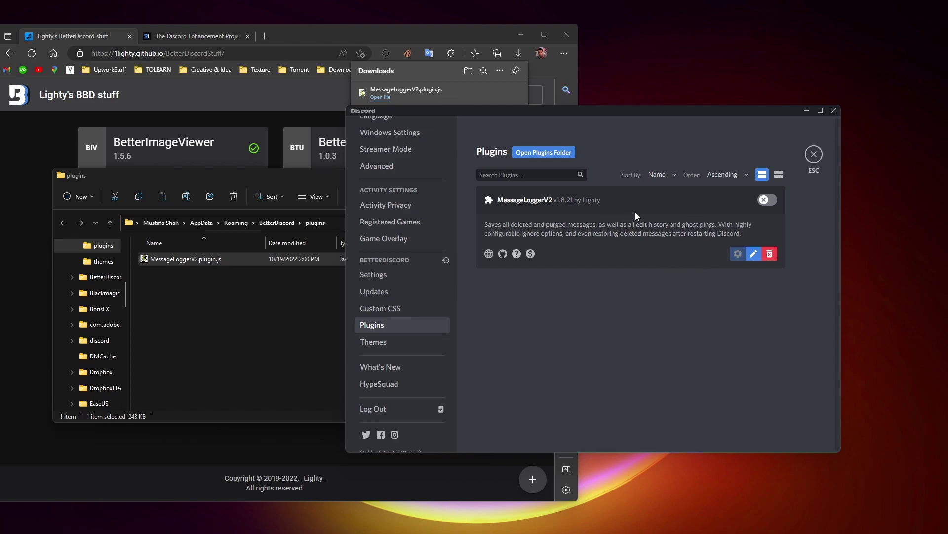
left_click(768, 202)
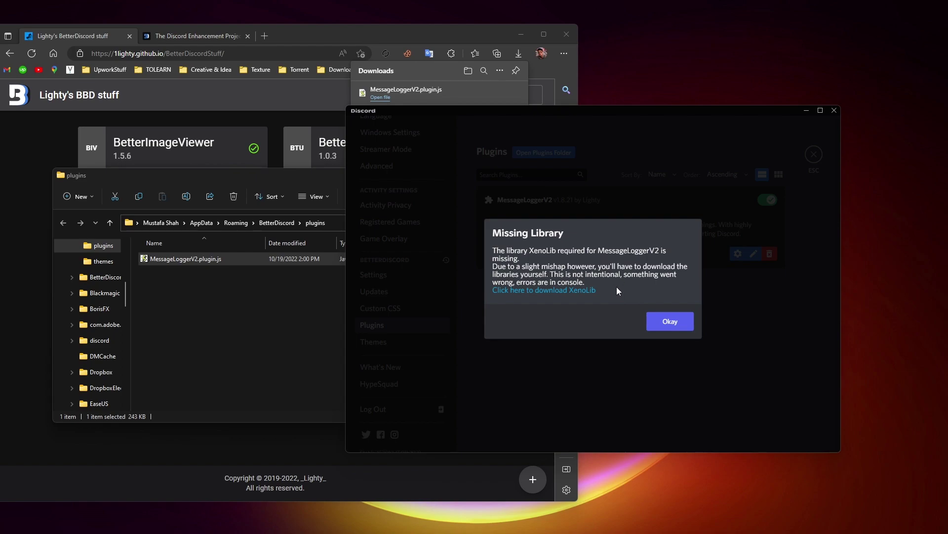
Step: Download and keep 1XenoLib.plugin.js, then close the Missing Library dialog with Okay
left_click(579, 293)
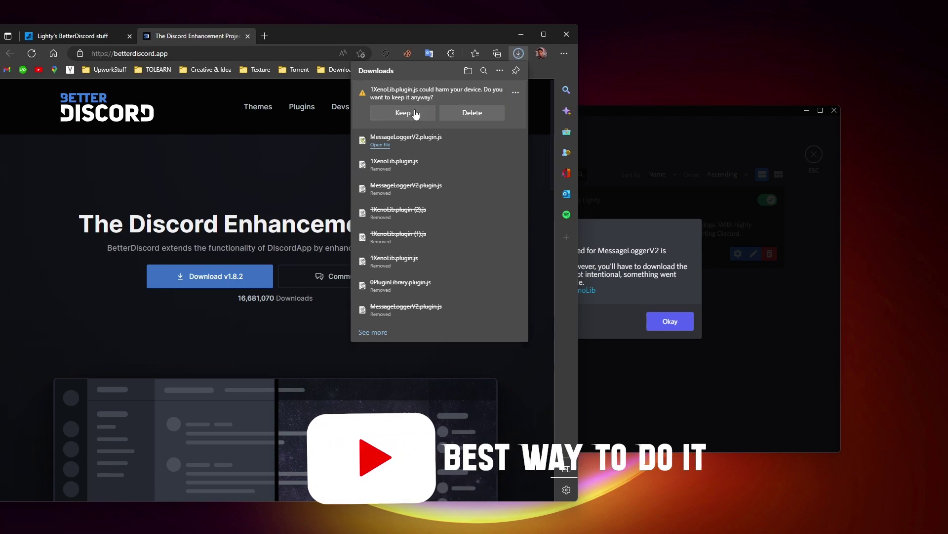
left_click(415, 113)
left_click(670, 321)
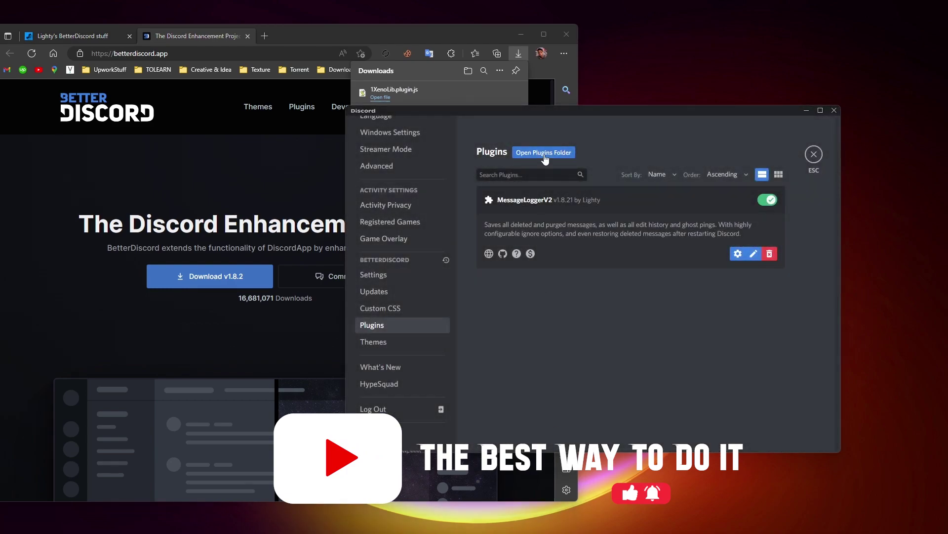
Step: Drag 1XenoLib.plugin.js into the plugins folder so XenoLib v1.4.11 appears in Discord's list
left_click(544, 155)
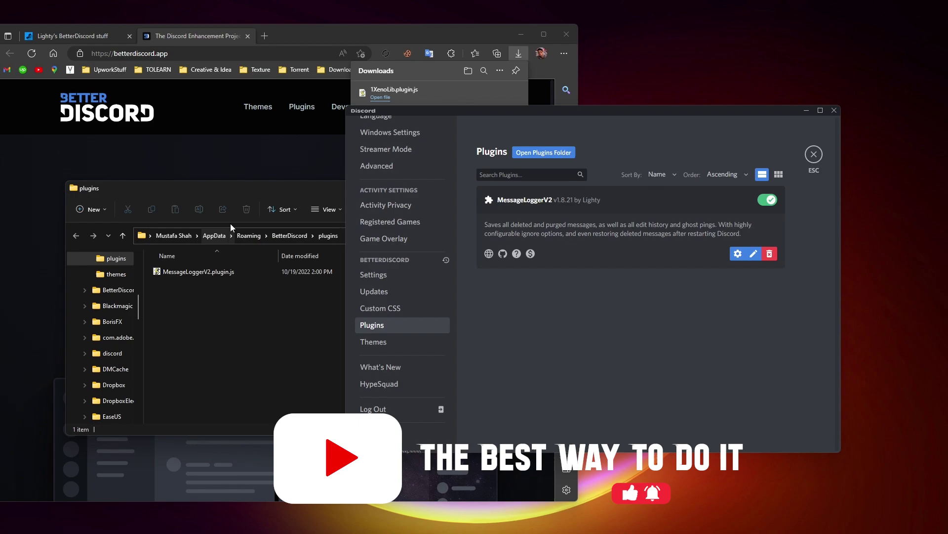
left_click_drag(242, 201, 616, 192)
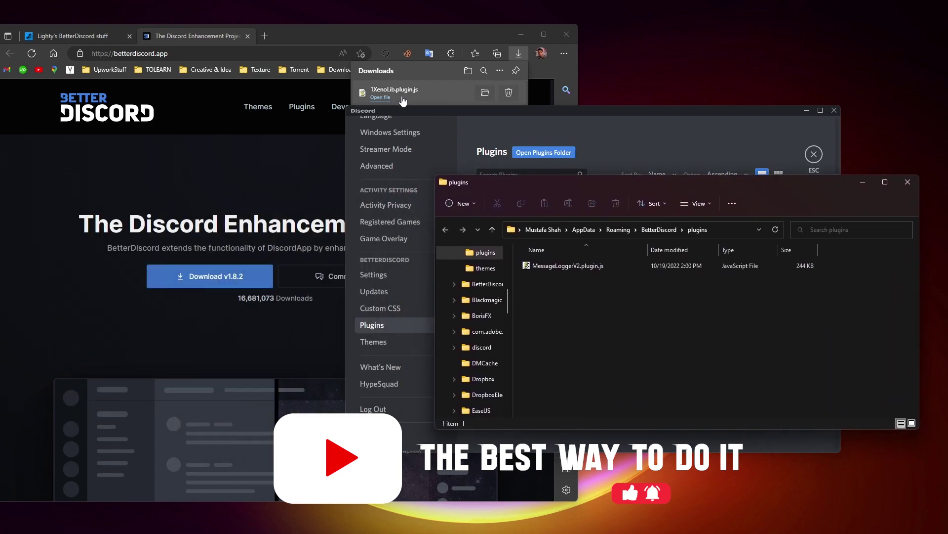
left_click_drag(394, 92, 639, 314)
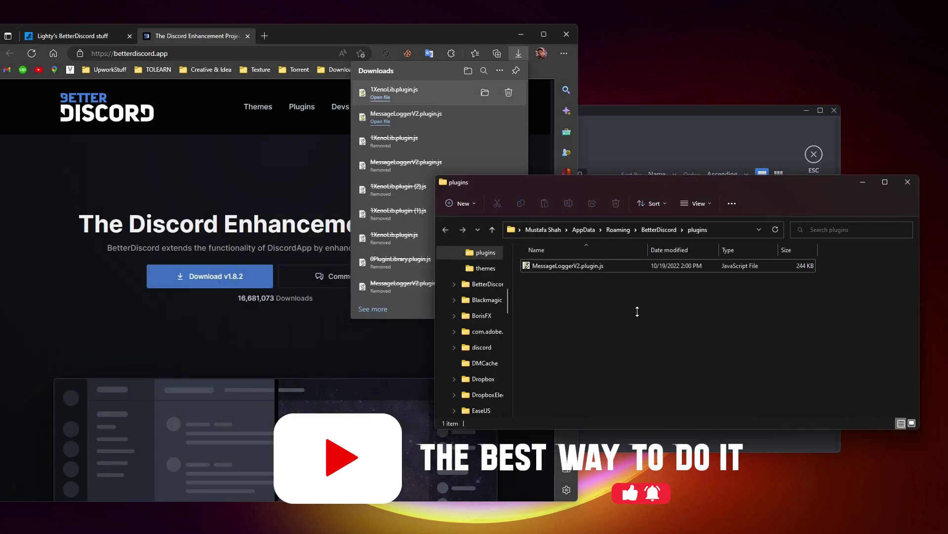
left_click(715, 158)
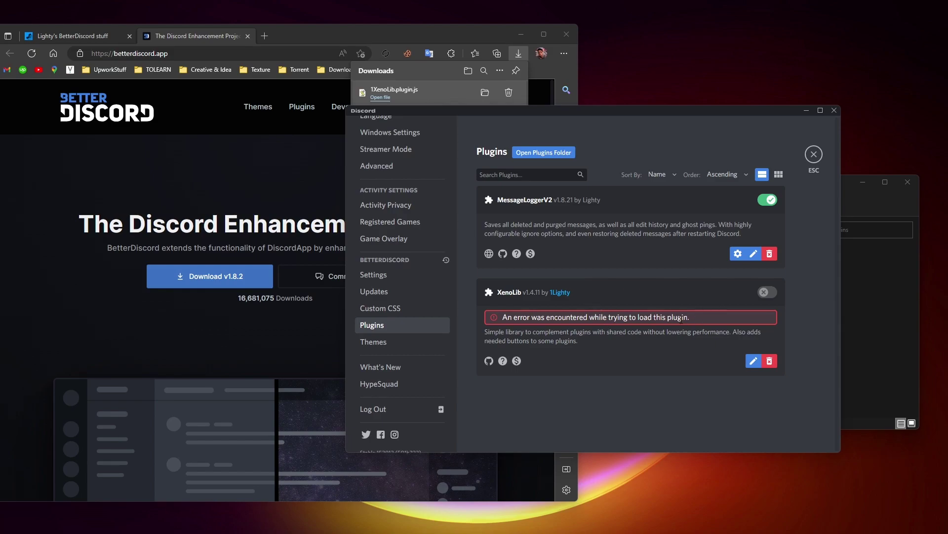
Step: Close Discord's settings to return to the server's #general channel
left_click(814, 154)
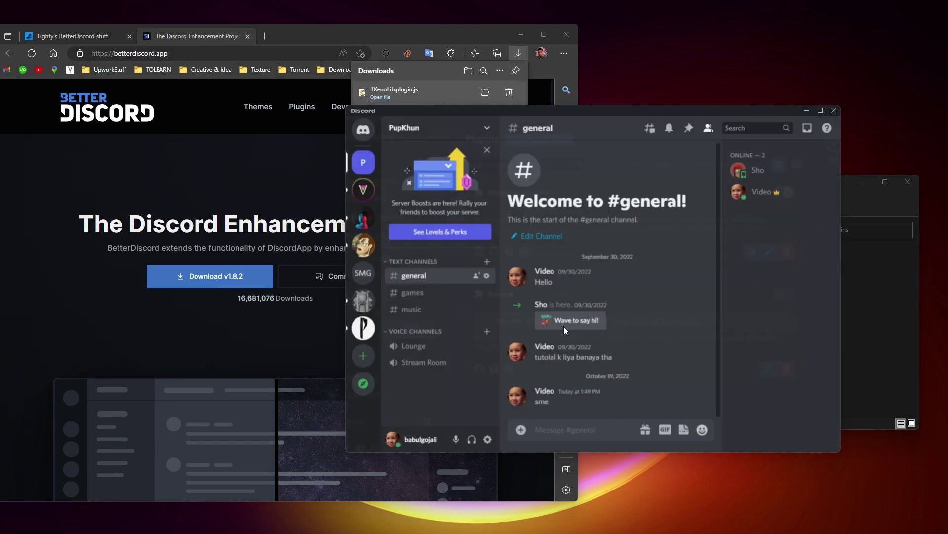